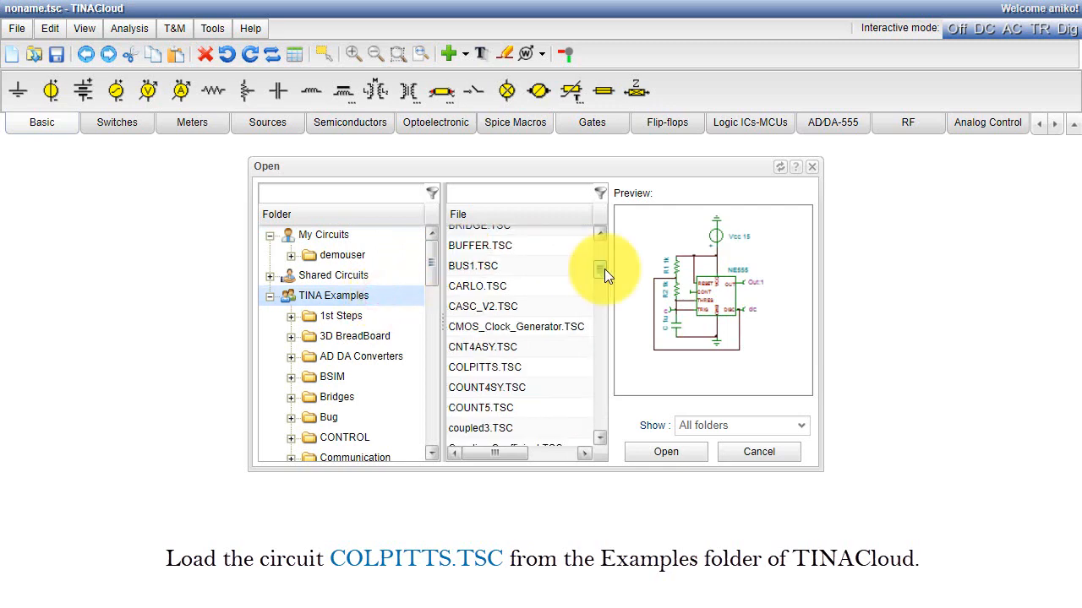
Open the COLPITTS.TSC circuit from the TINA Examples folder
left_click(554, 368)
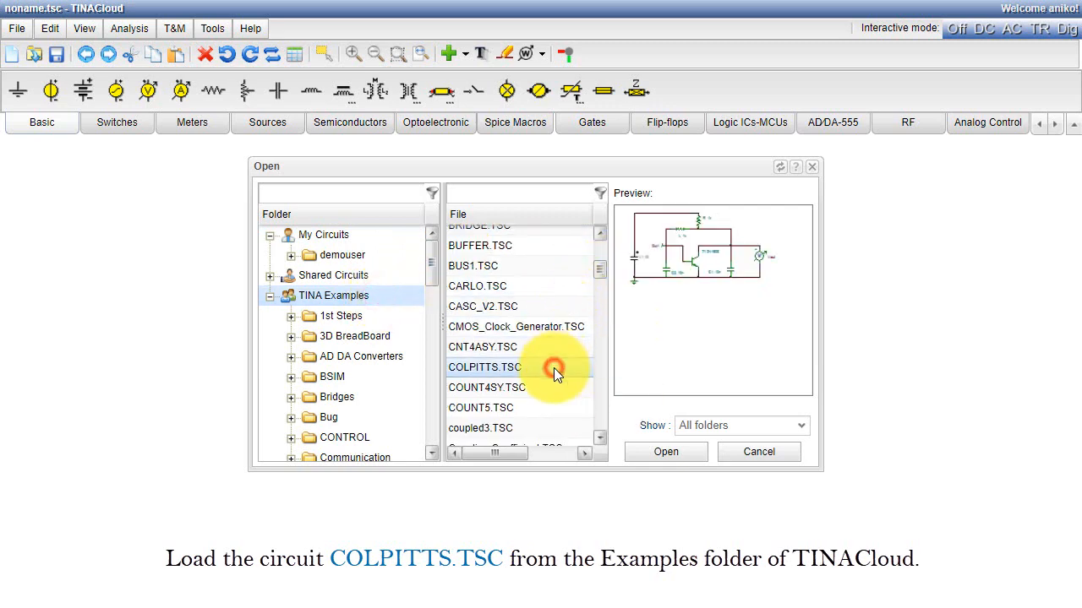
left_click(664, 456)
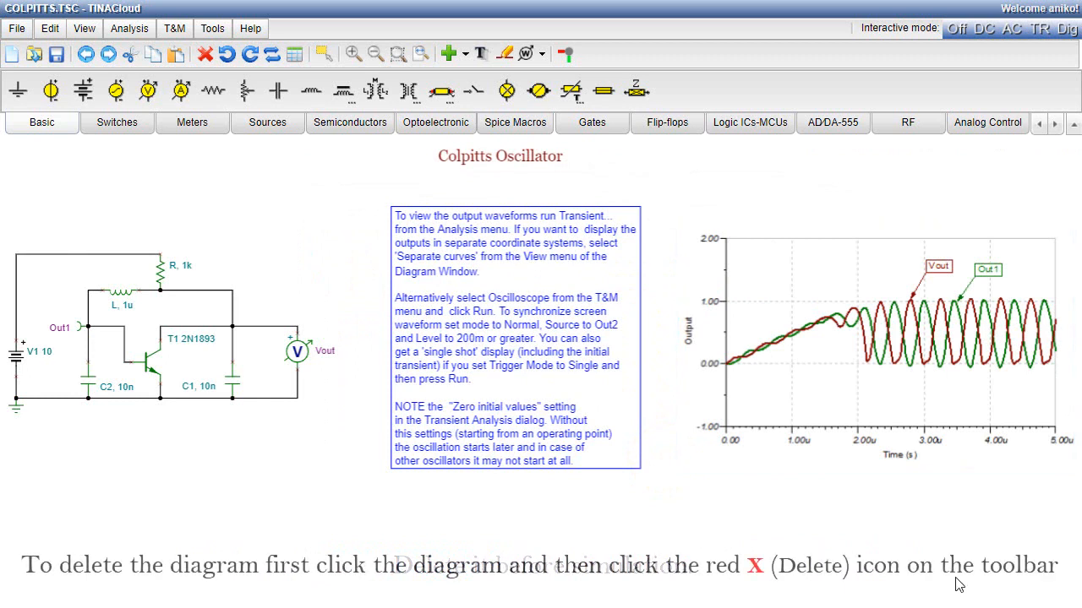
Delete the output waveform diagram and the explanatory text box from the Colpitts Oscillator schematic
left_click(910, 378)
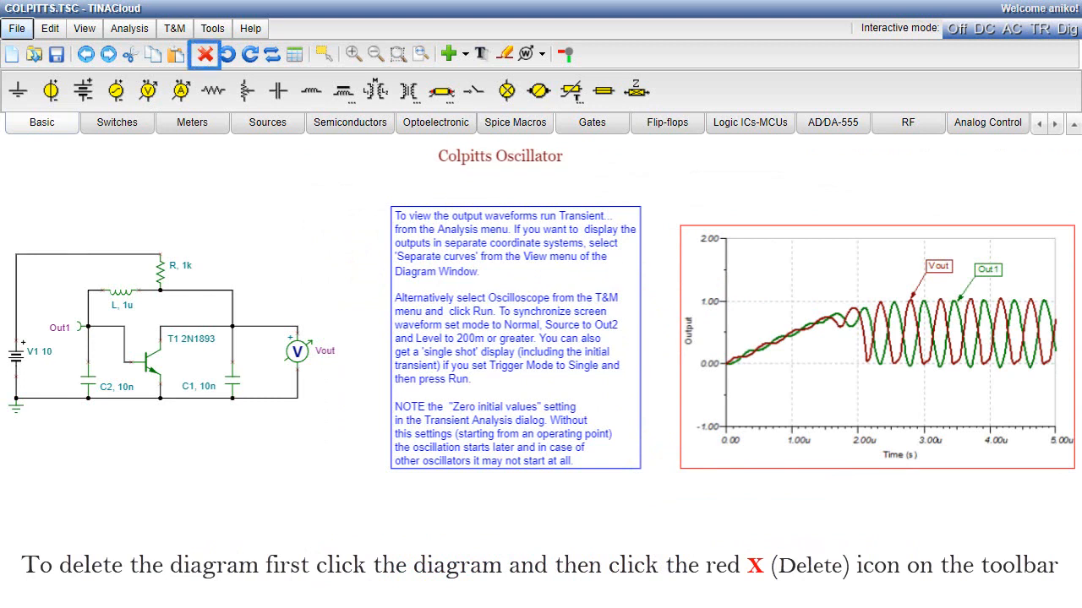
left_click(211, 59)
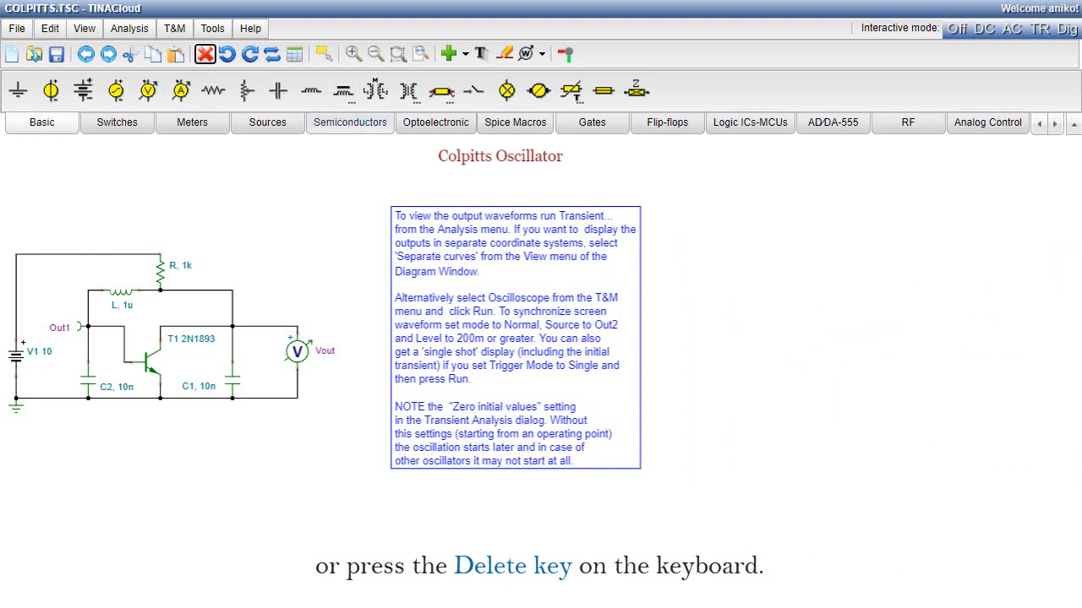
left_click(500, 272)
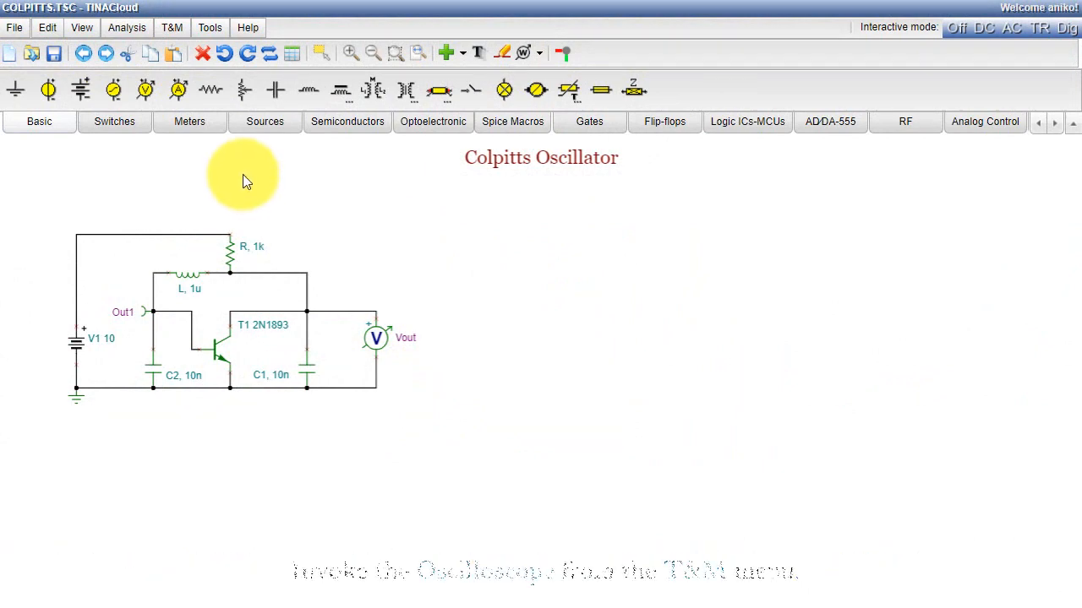
Bring up the virtual oscilloscope for the circuit and start it running
left_click(172, 35)
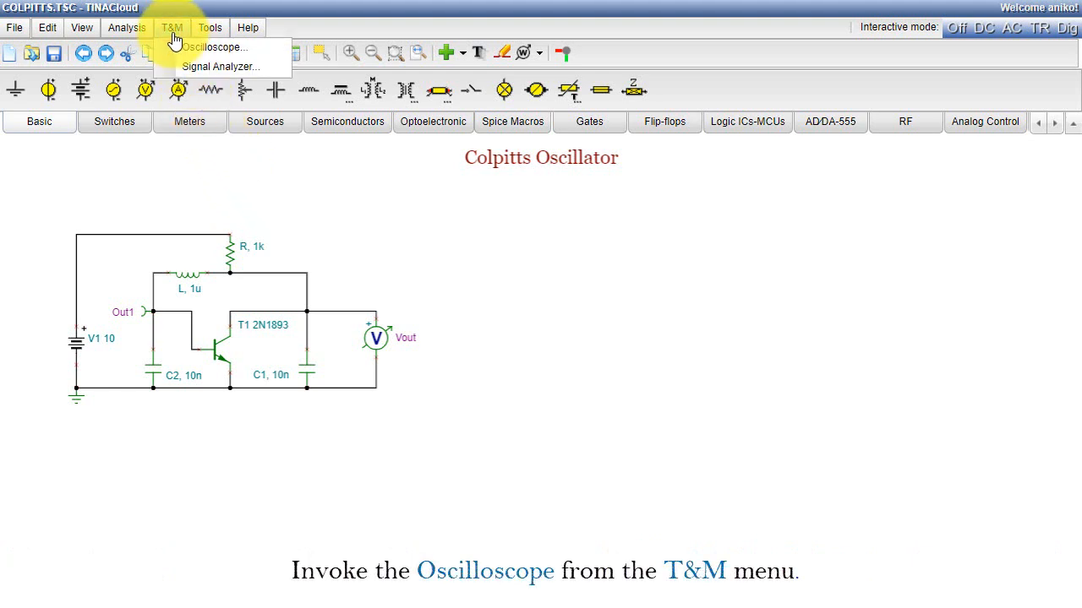
left_click(201, 48)
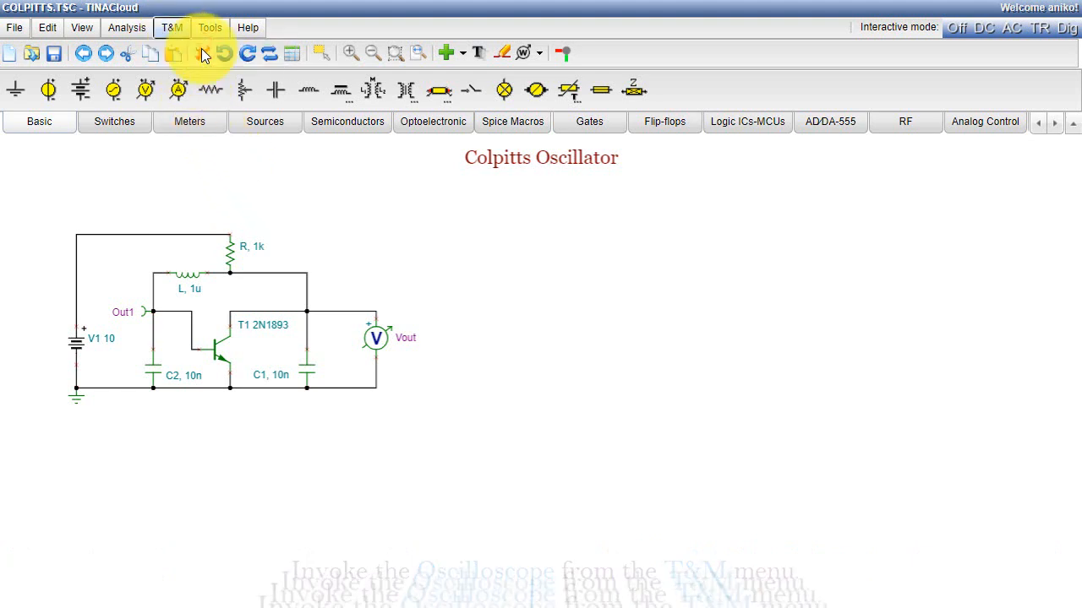
left_click(814, 348)
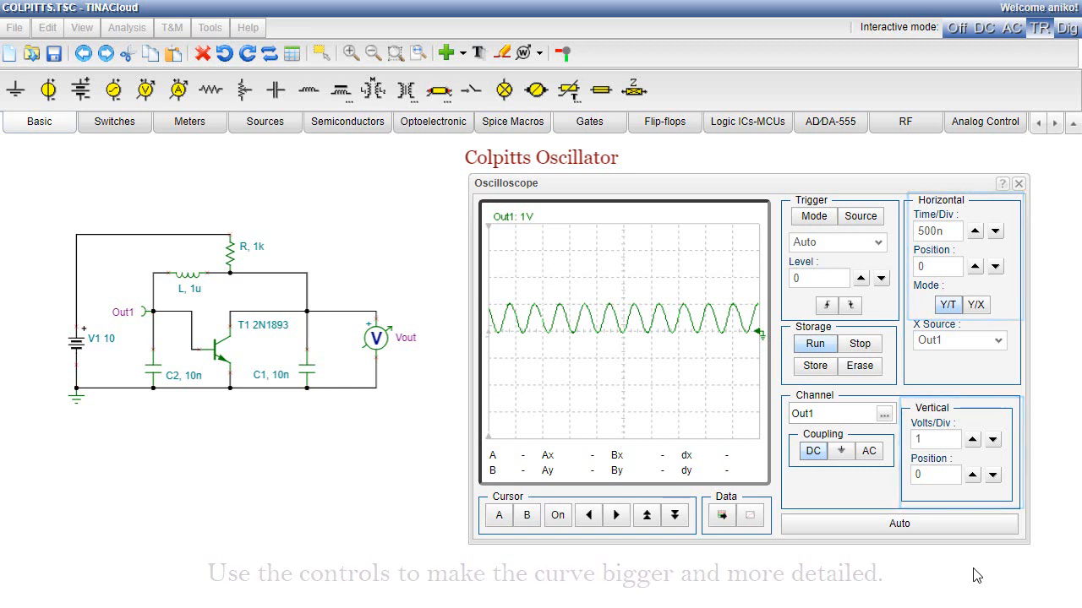
Scale the Out1 trace to 200m volts per division with vertical position -500m, and set the time base to 100n per division
double_click(925, 439)
type("200m")
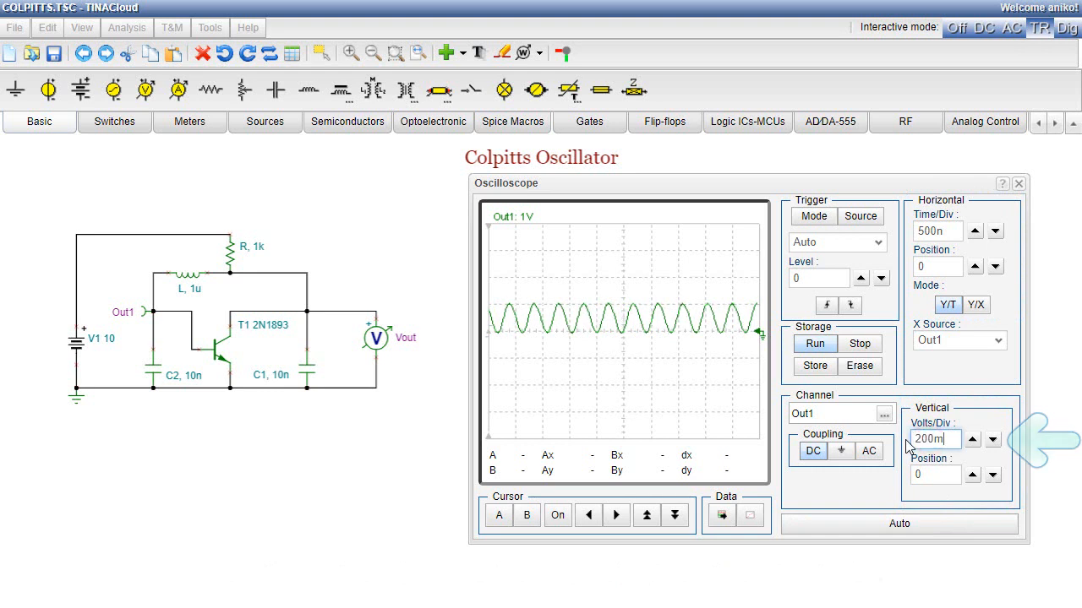
left_click(921, 475)
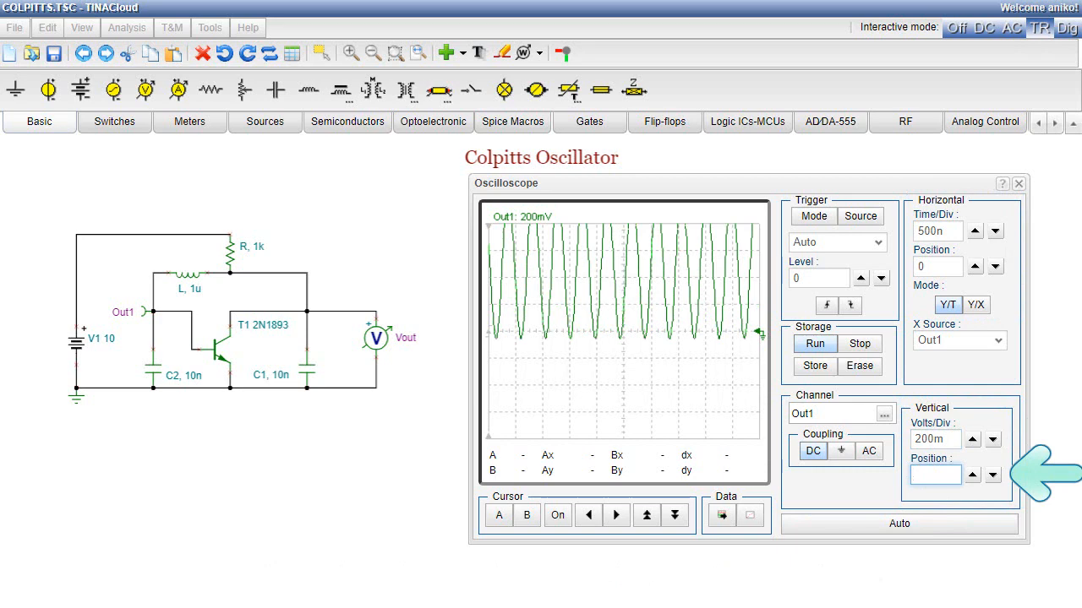
type("-500m")
left_click(995, 233)
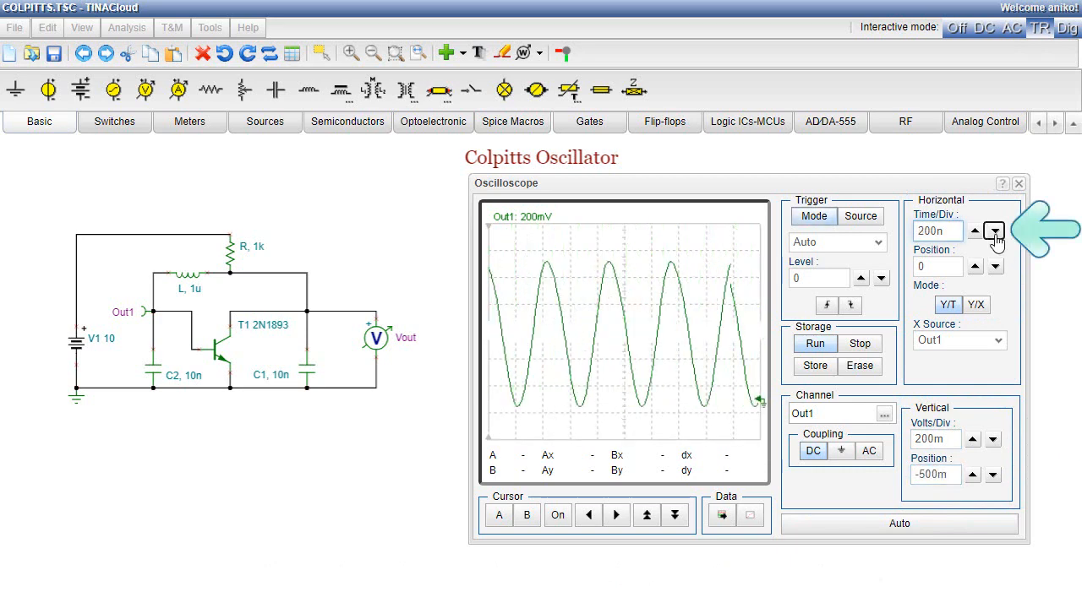
left_click(995, 233)
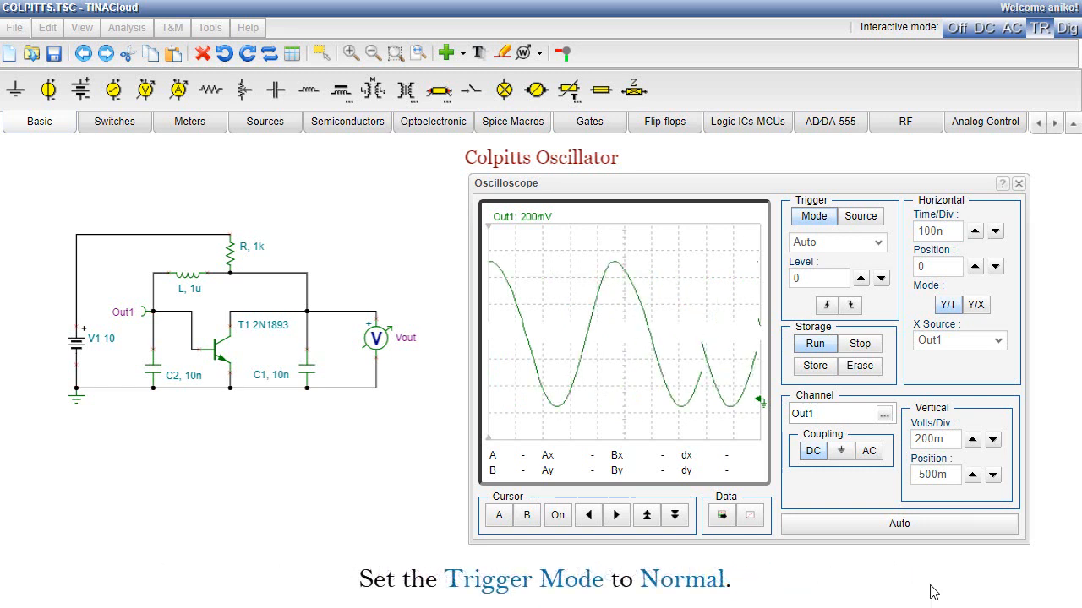
Configure the oscilloscope trigger with Normal mode, Out1 as source, a level of 300m and falling-edge triggering
left_click(878, 245)
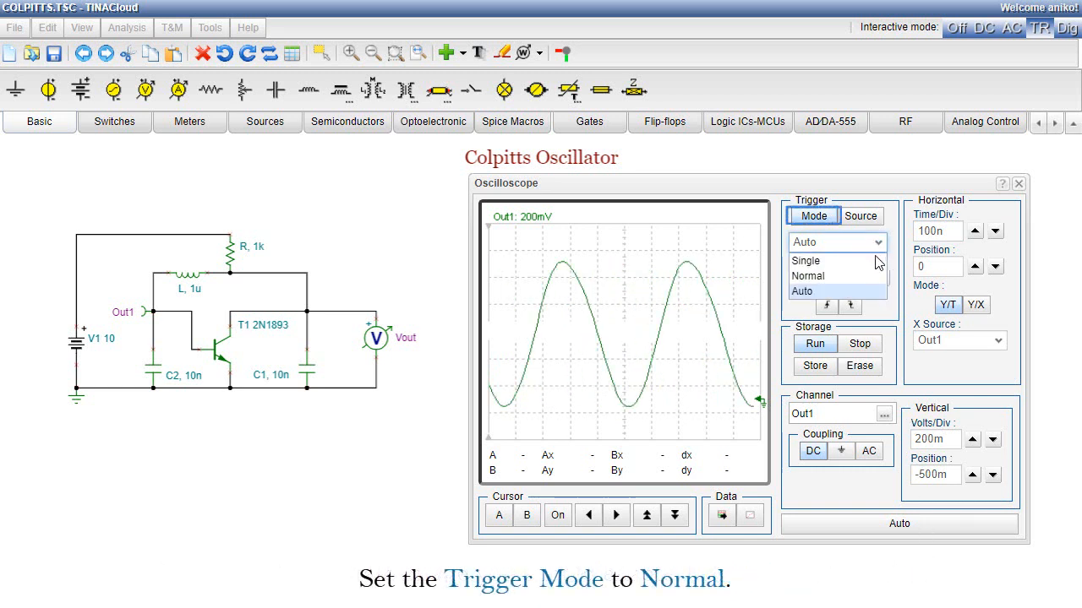
left_click(863, 281)
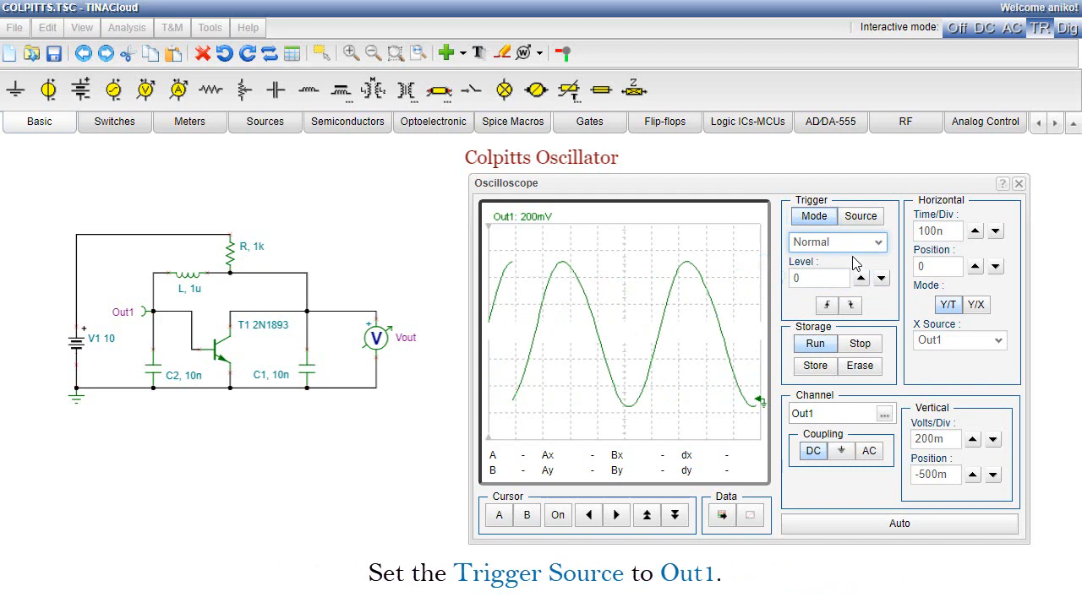
left_click(860, 216)
left_click(881, 242)
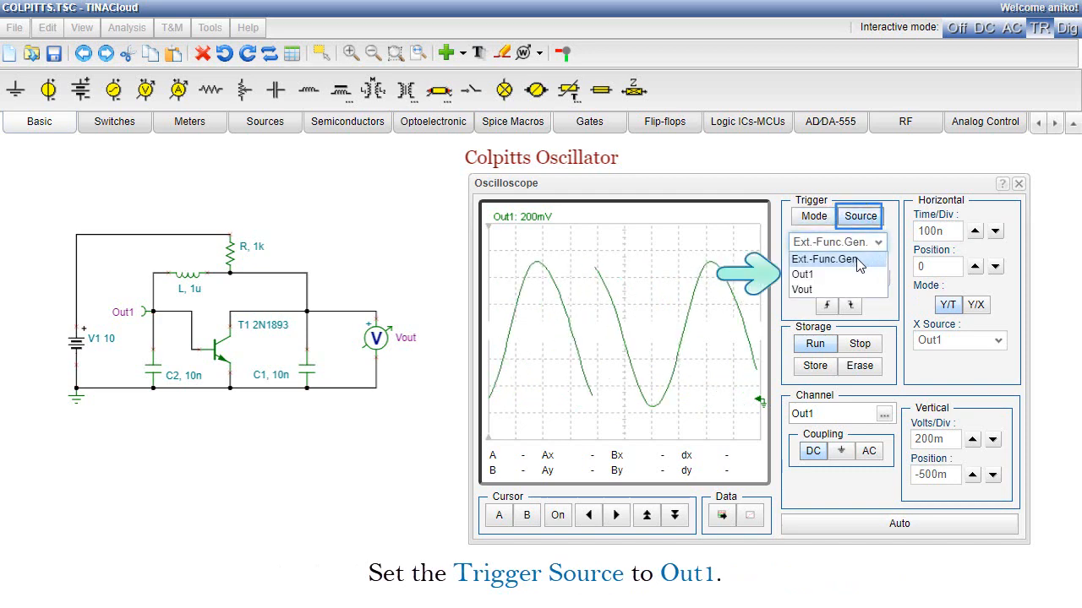
left_click(832, 264)
double_click(814, 277)
type("300m")
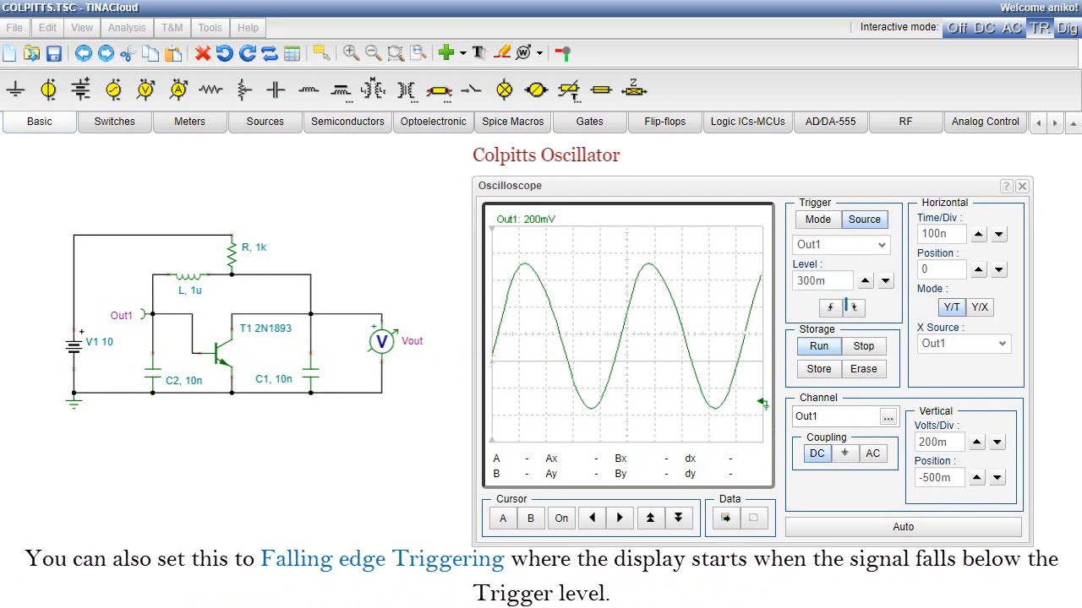
left_click(853, 307)
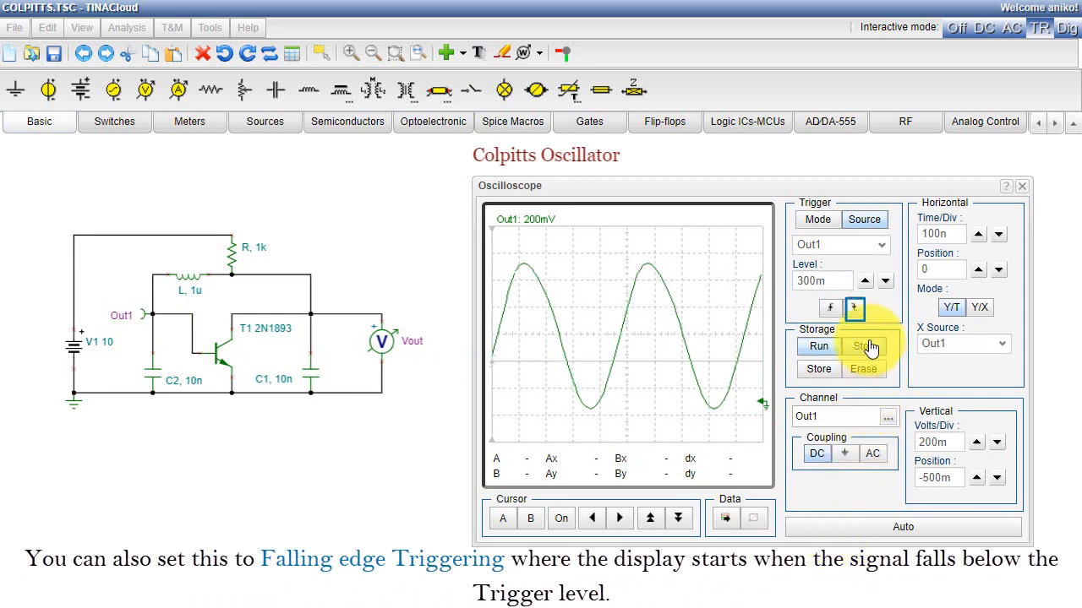
left_click(857, 311)
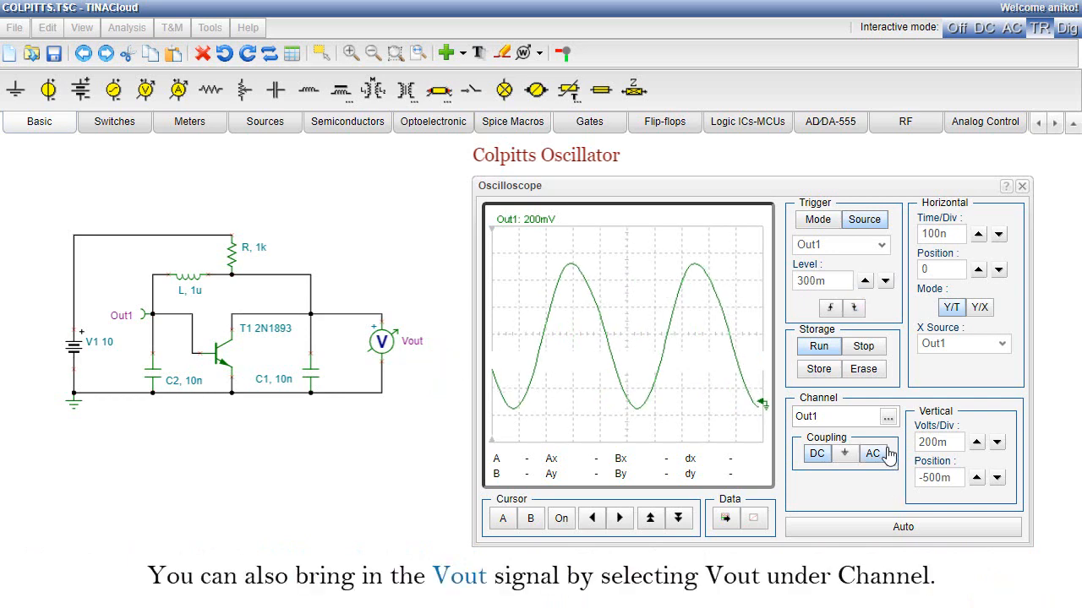
Add the Vout signal to the oscilloscope display alongside Out1
left_click(889, 418)
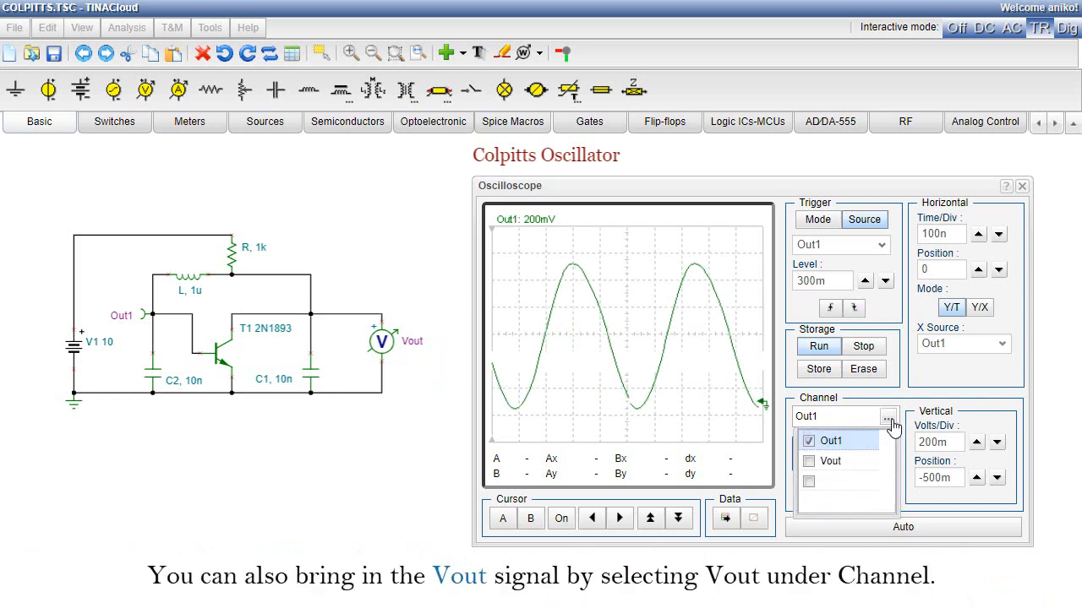
left_click(807, 469)
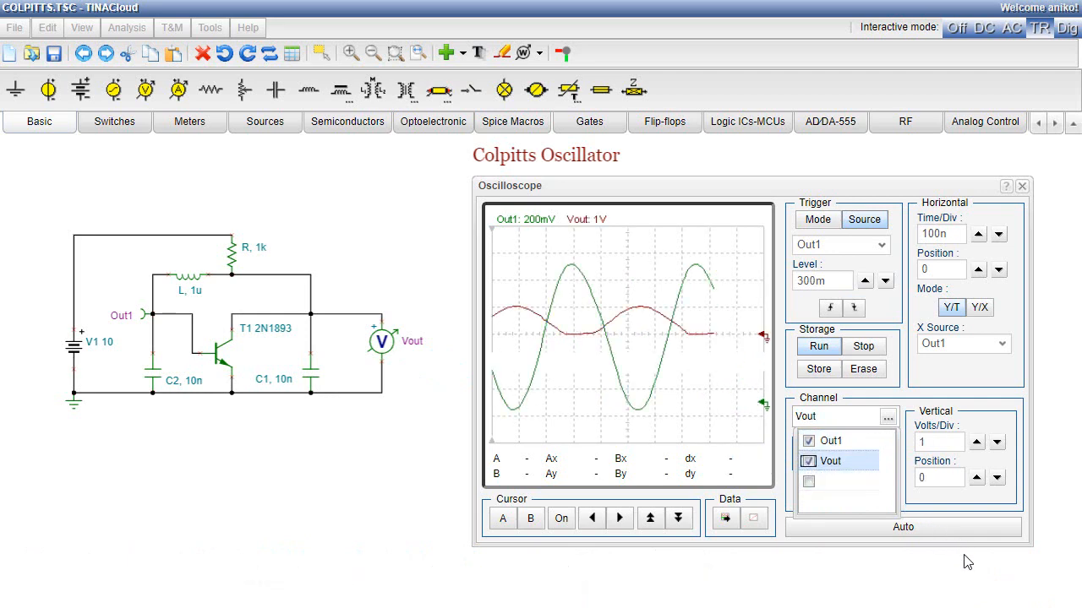
left_click(968, 565)
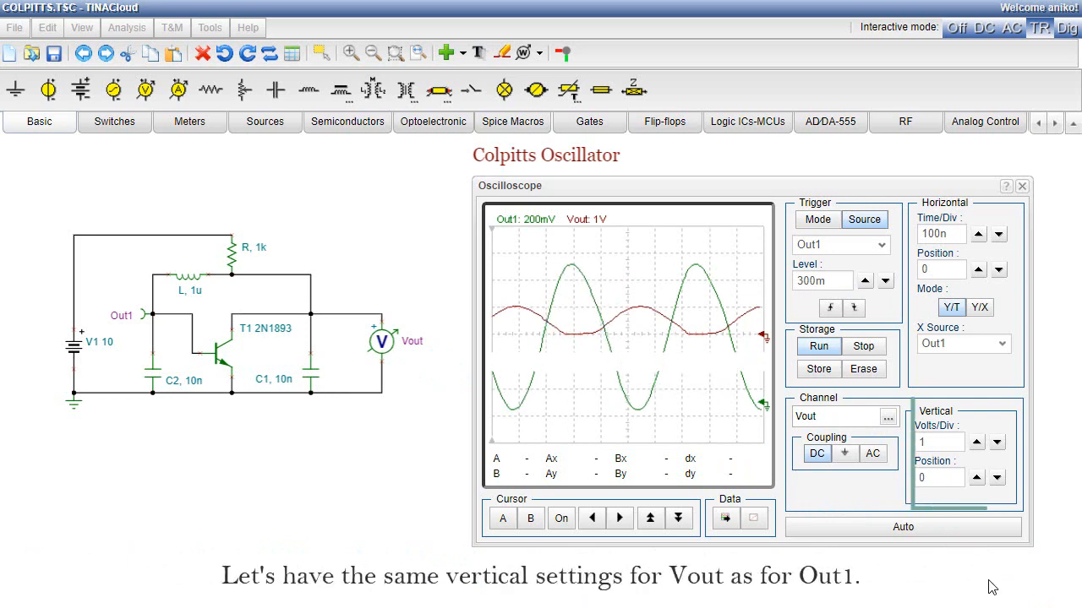
Set the Vout channel to 200m volts per division with a vertical position of -500m
left_click(941, 443)
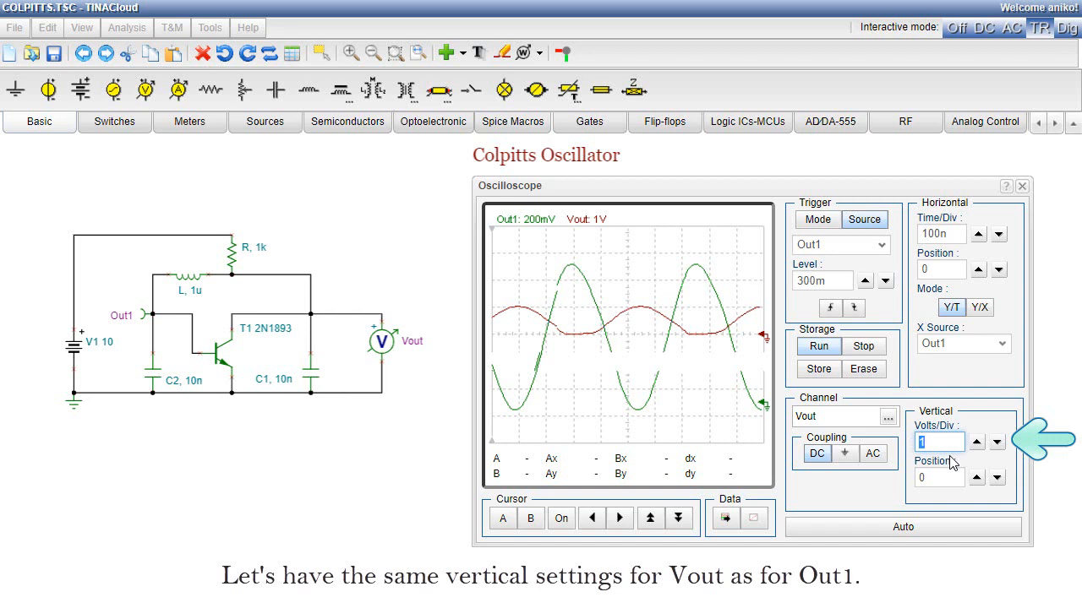
type("200m")
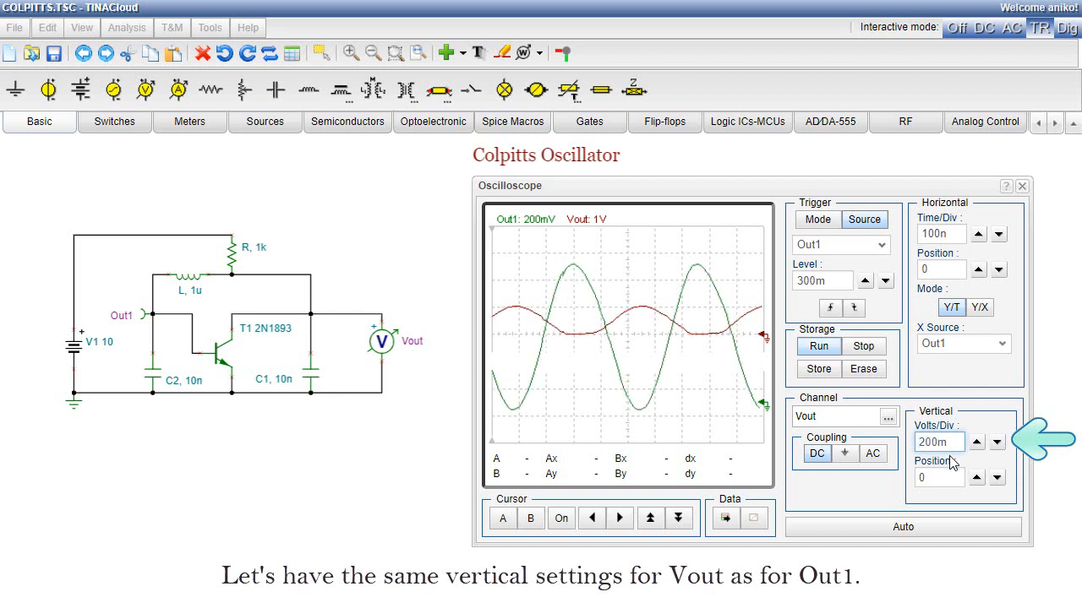
key("Tab")
type("-500m")
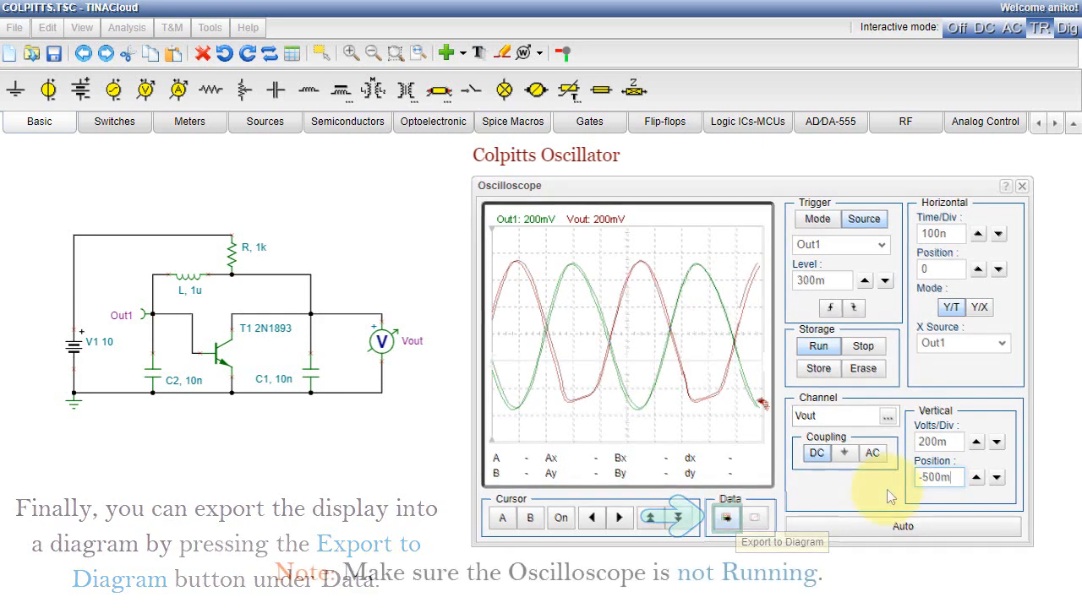
Stop the oscilloscope and start it running again
left_click(859, 353)
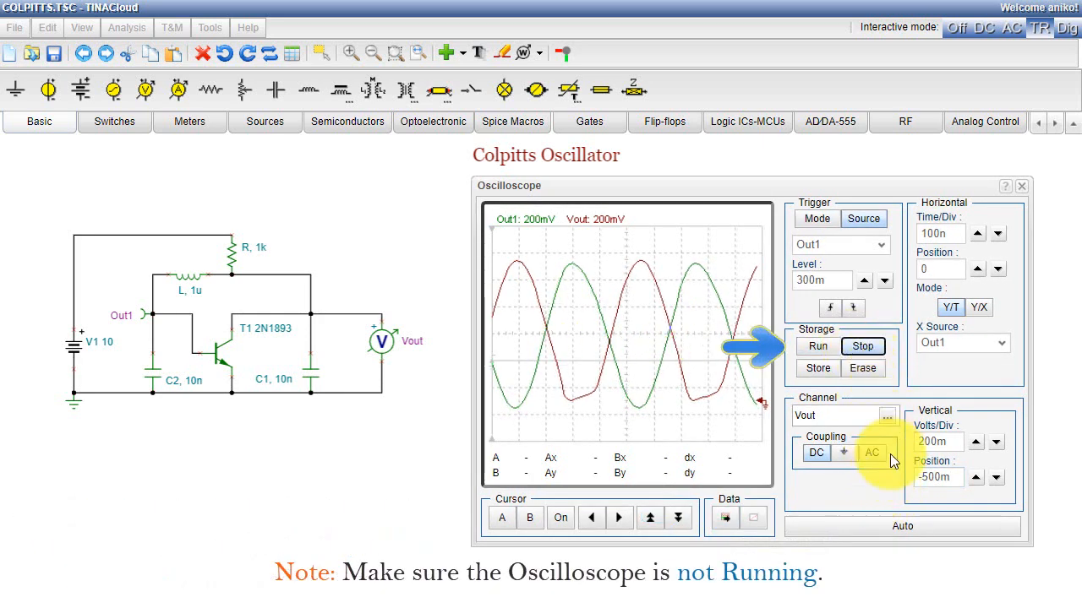
left_click(822, 348)
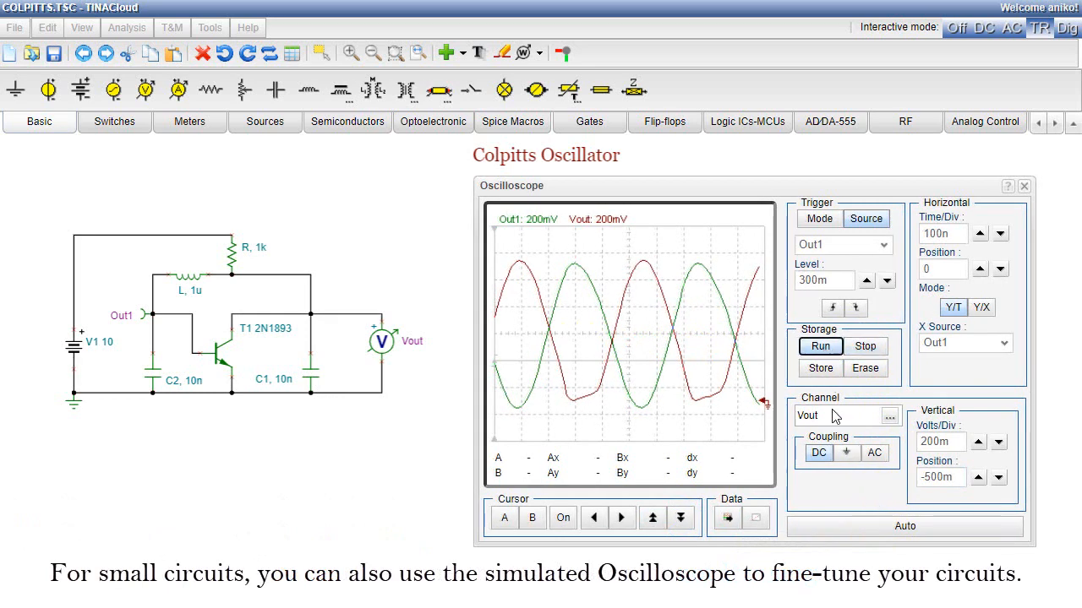
left_click(845, 529)
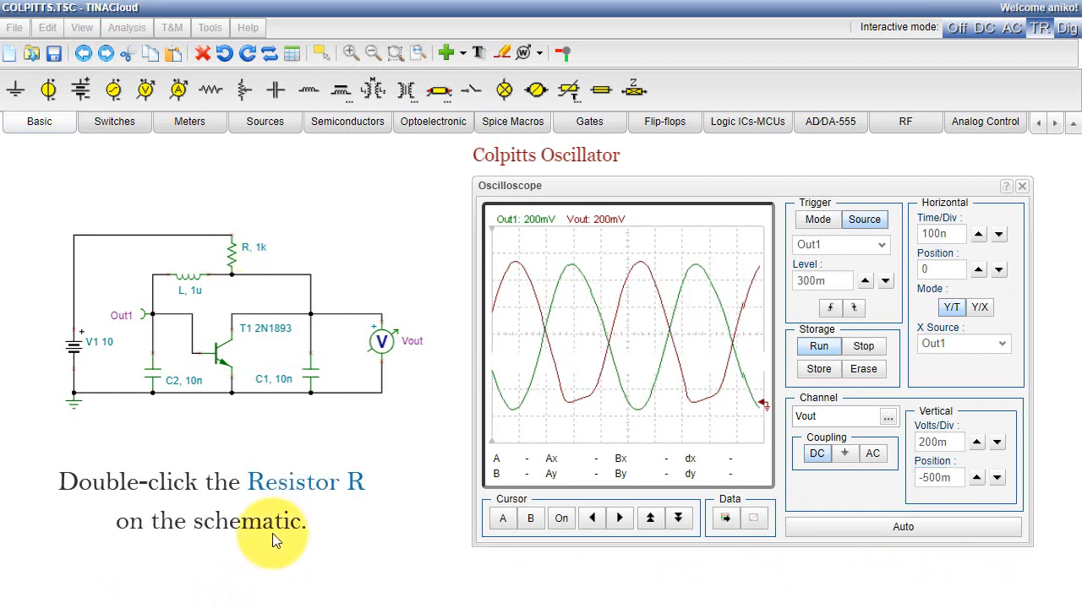
Set the interactive adjustment step of resistor R to 500 ohms
double_click(234, 255)
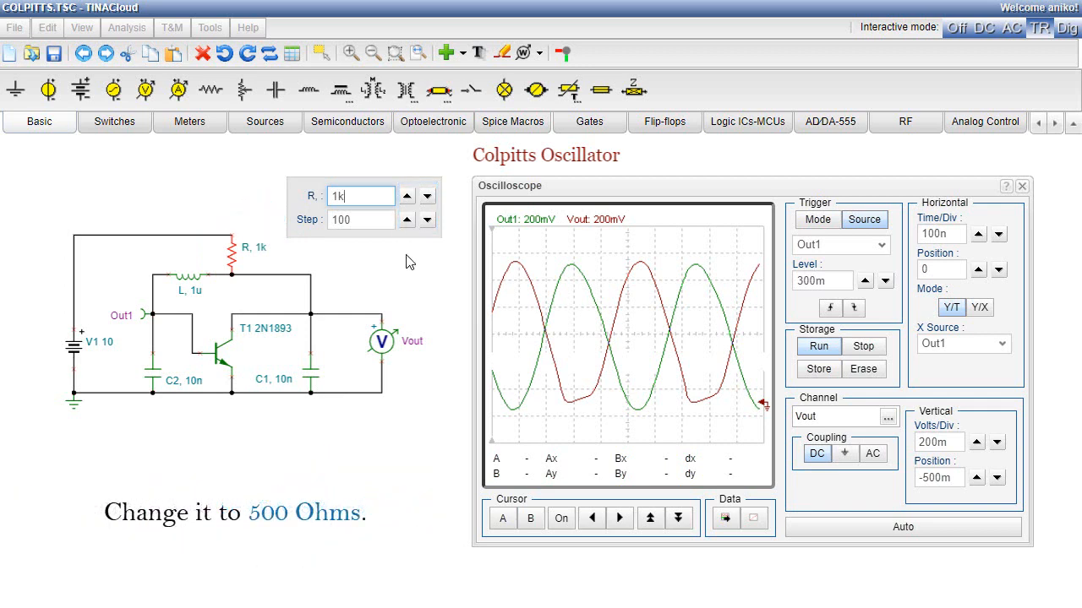
left_click_drag(359, 220, 329, 220)
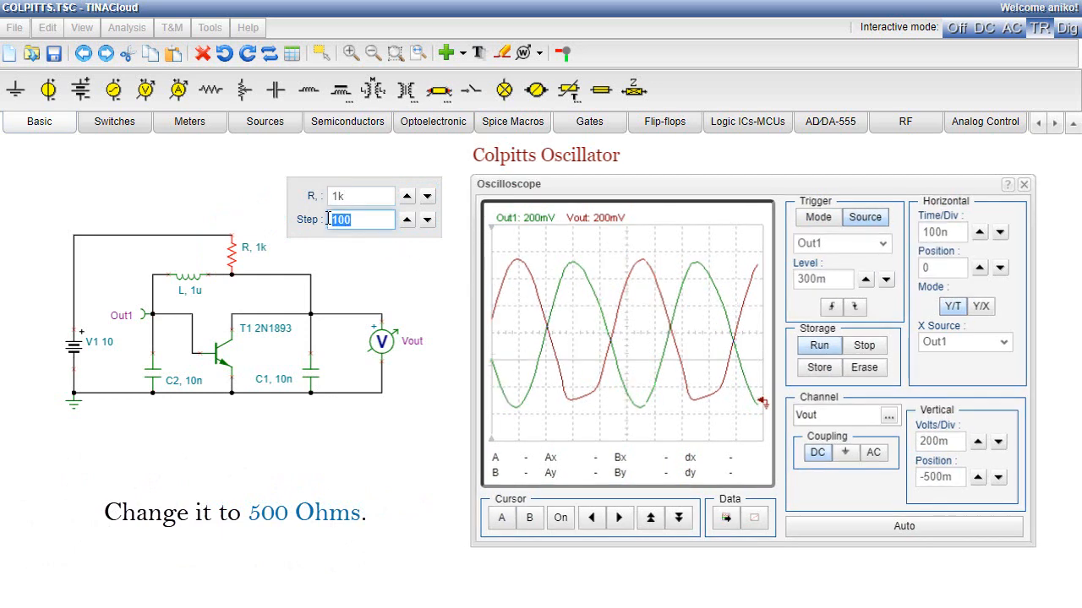
type("500")
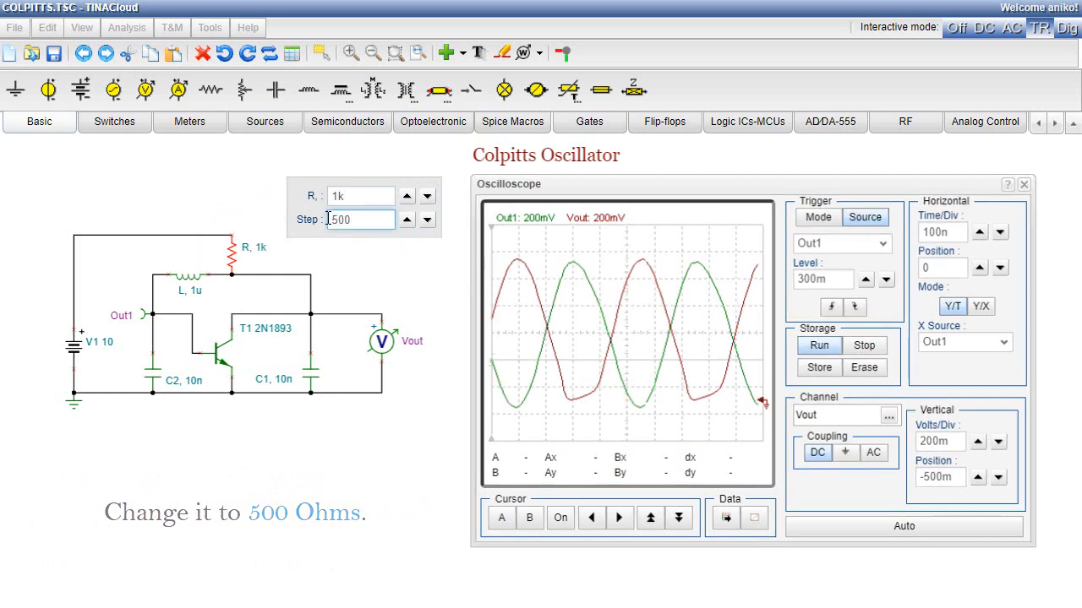
Raise resistor R to 5k in 500-ohm increments and close its value adjustment
left_click(407, 197)
left_click(408, 197)
left_click(407, 197)
left_click(407, 197)
left_click(408, 196)
left_click(407, 197)
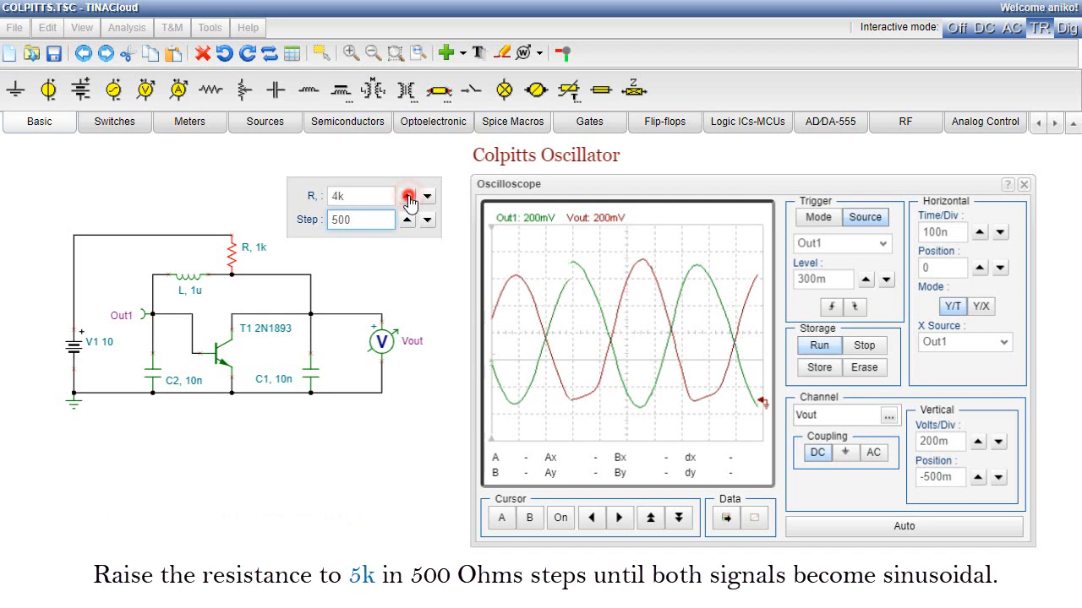
left_click(407, 197)
left_click(407, 197)
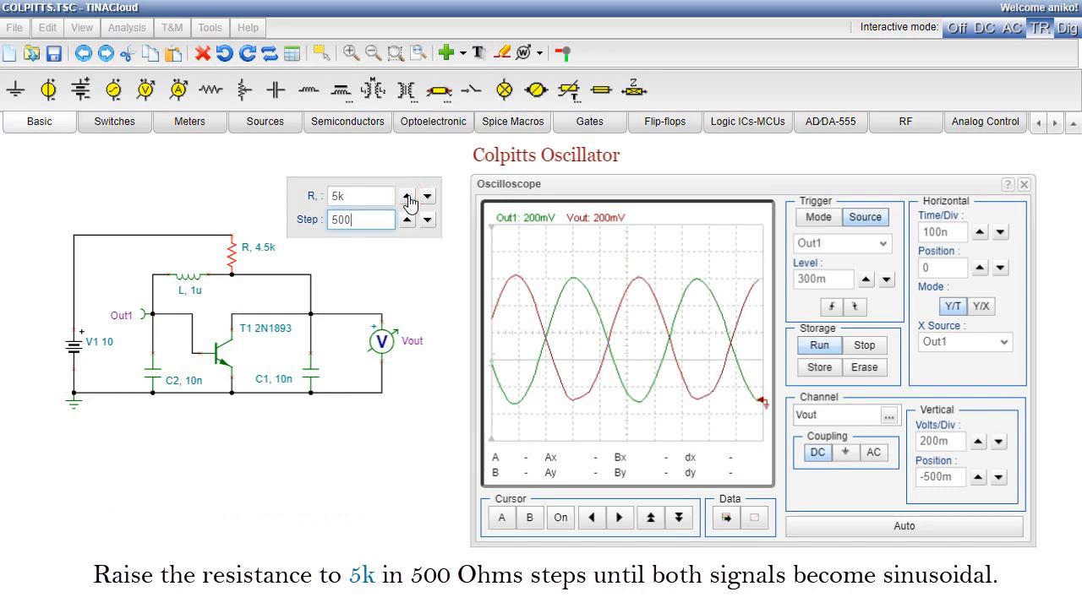
left_click(367, 252)
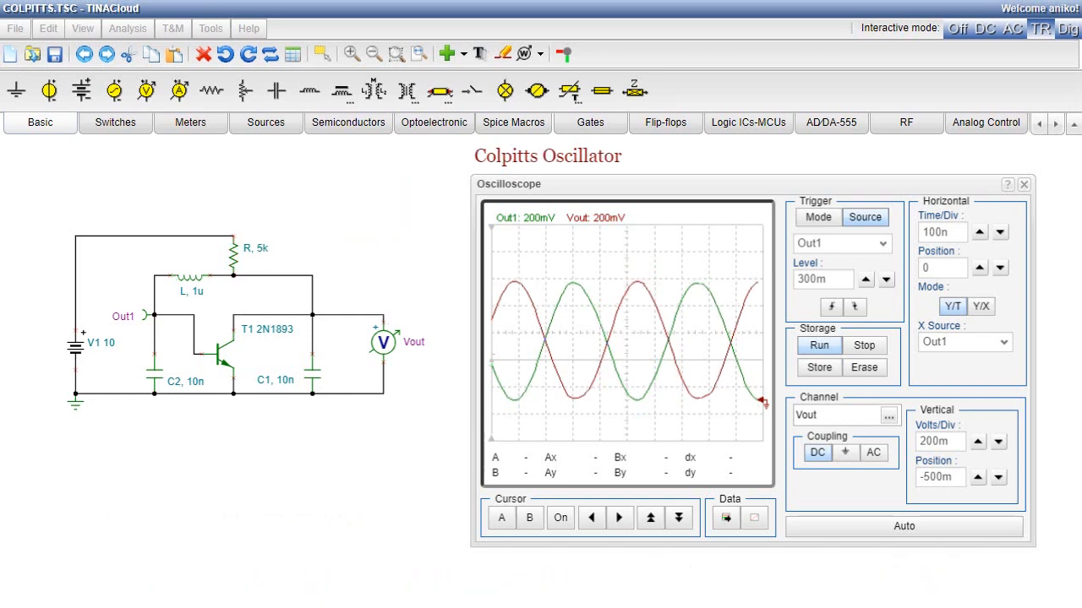